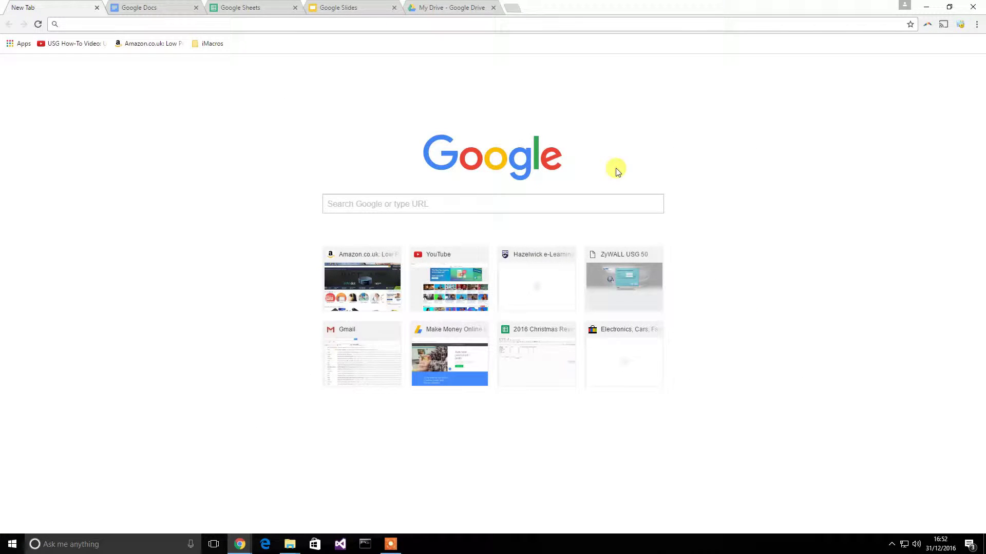
Step: Flip through the Google Docs, Sheets and Slides home page tabs in Chrome
{"action": "left_click", "coordinate": [164, 8]}
{"action": "left_click", "coordinate": [241, 7]}
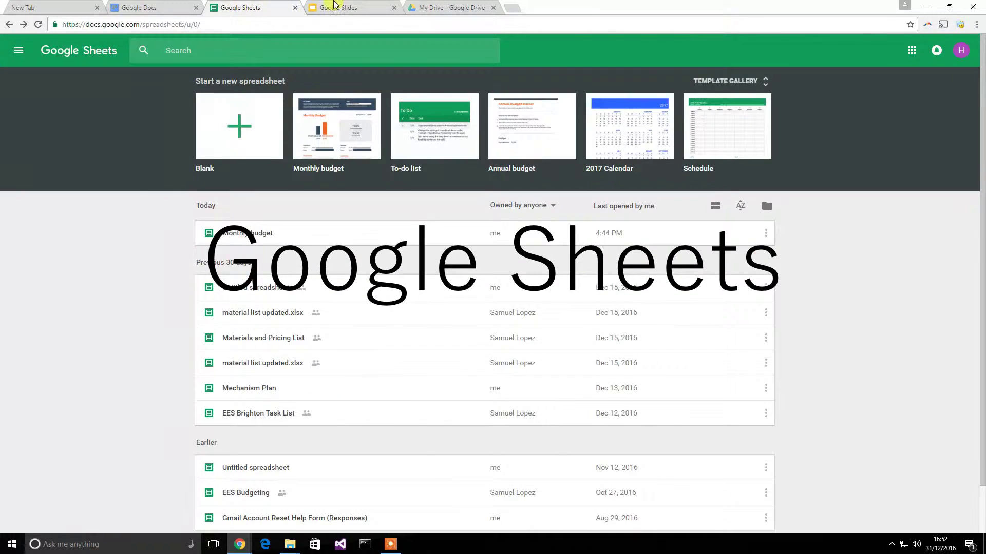
{"action": "left_click", "coordinate": [335, 5]}
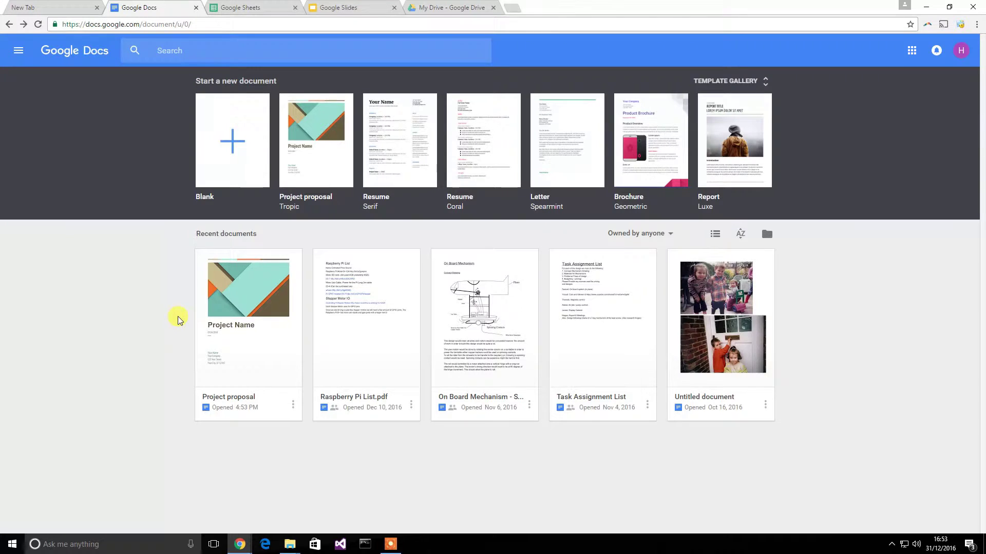
Step: Open the Project proposal, scroll through it, and type the author's name after the dash below the date
{"action": "left_click", "coordinate": [232, 335]}
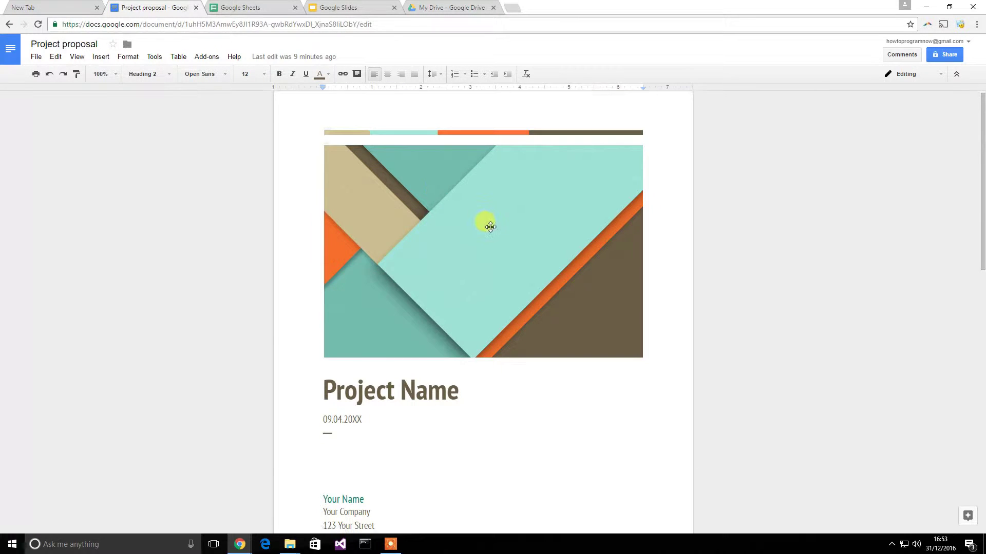
{"action": "scroll", "coordinate": [484, 221], "scroll_direction": "down", "scroll_amount": 10}
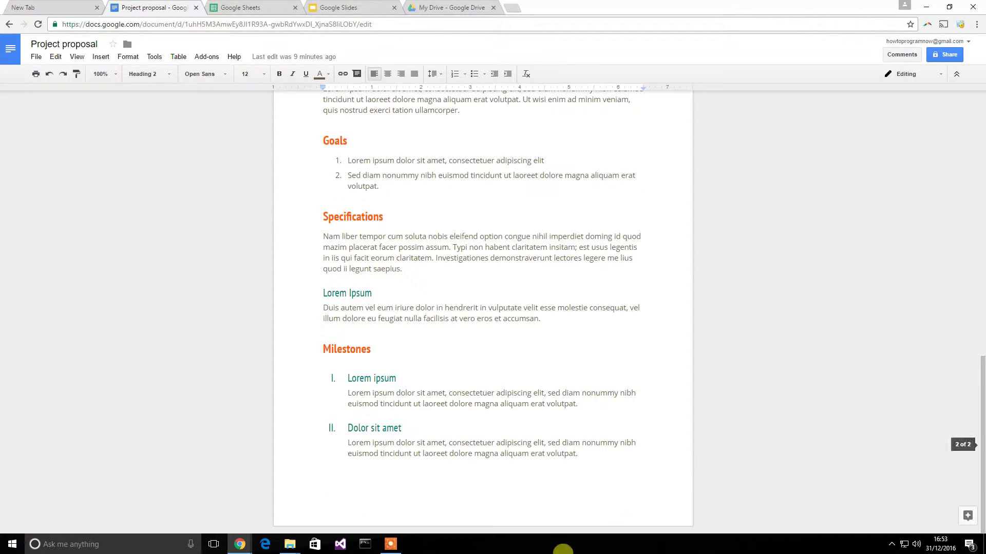
{"action": "scroll", "coordinate": [528, 393], "scroll_direction": "up", "scroll_amount": 10}
{"action": "left_click", "coordinate": [377, 438]}
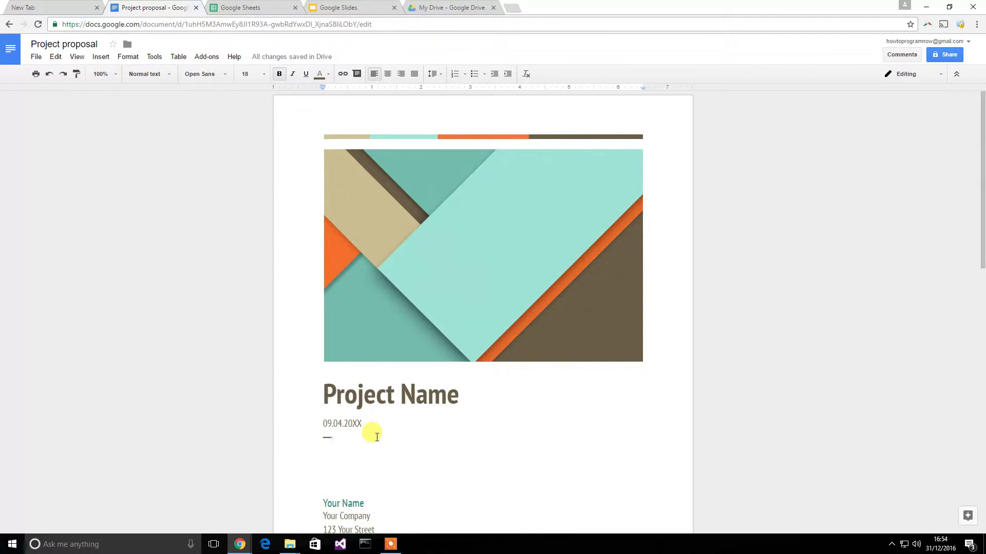
{"action": "type", "text": "Samuel"}
Step: Show the My Drive file list and select the Project proposal file
{"action": "left_click", "coordinate": [424, 6]}
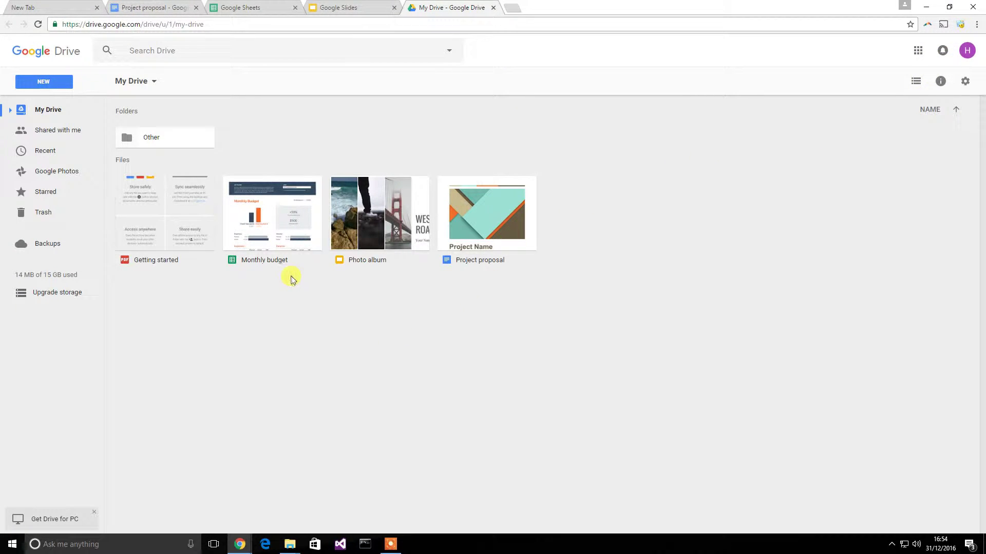
{"action": "left_click", "coordinate": [472, 250]}
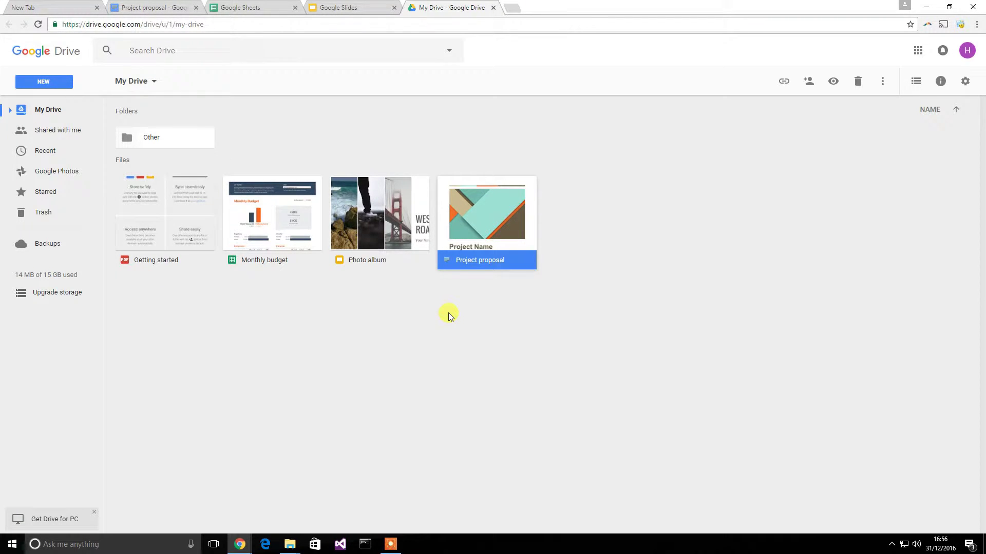
Step: Review the Project proposal's File > Download as formats, select the header image, then go to Sheets
{"action": "key", "text": "ctrl+2"}
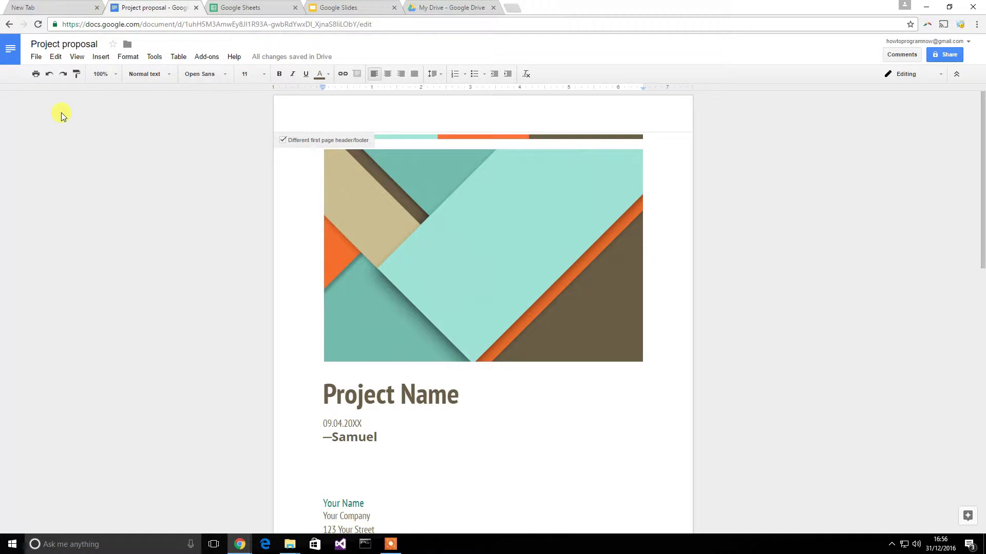
{"action": "left_click", "coordinate": [34, 57]}
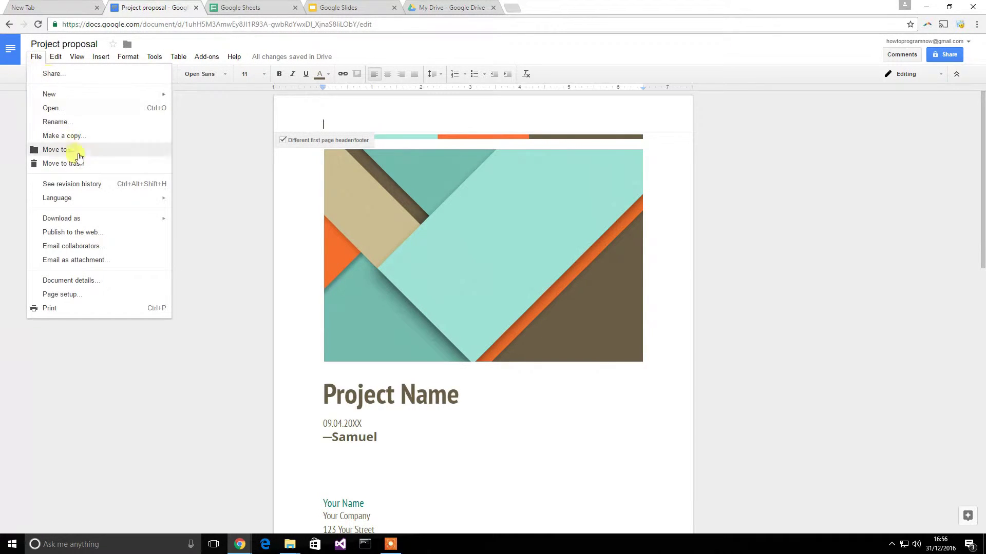
{"action": "mouse_move", "coordinate": [165, 219]}
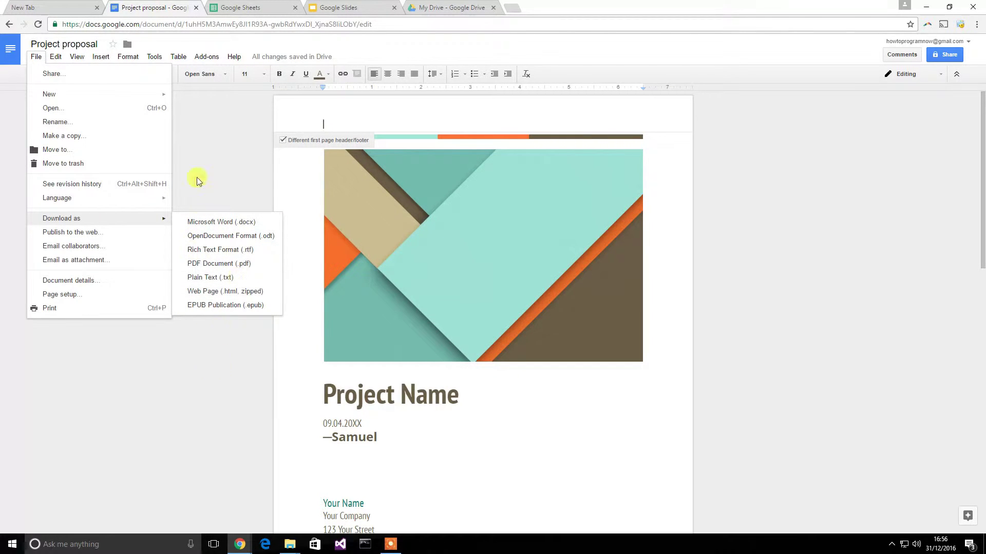
{"action": "left_click", "coordinate": [214, 347]}
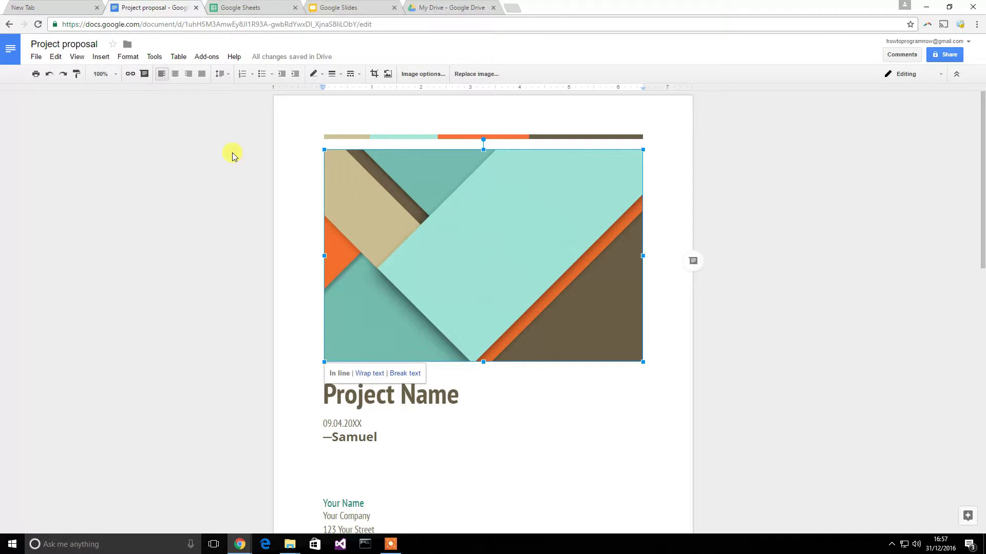
{"action": "key", "text": "ctrl+Tab"}
Step: Open the Monthly budget spreadsheet and switch to its Transactions sheet
{"action": "left_click", "coordinate": [225, 233]}
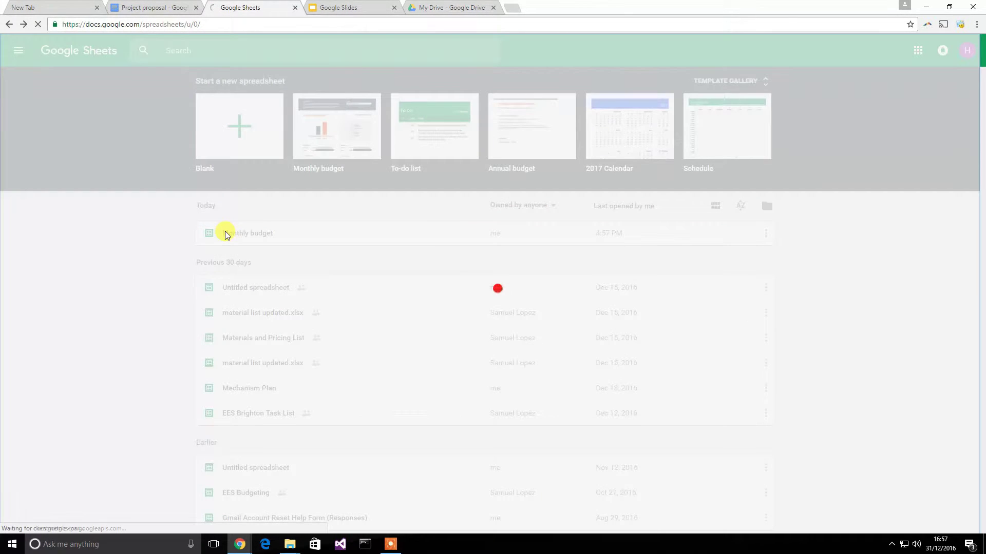
{"action": "scroll", "coordinate": [236, 239], "scroll_direction": "down", "scroll_amount": 3}
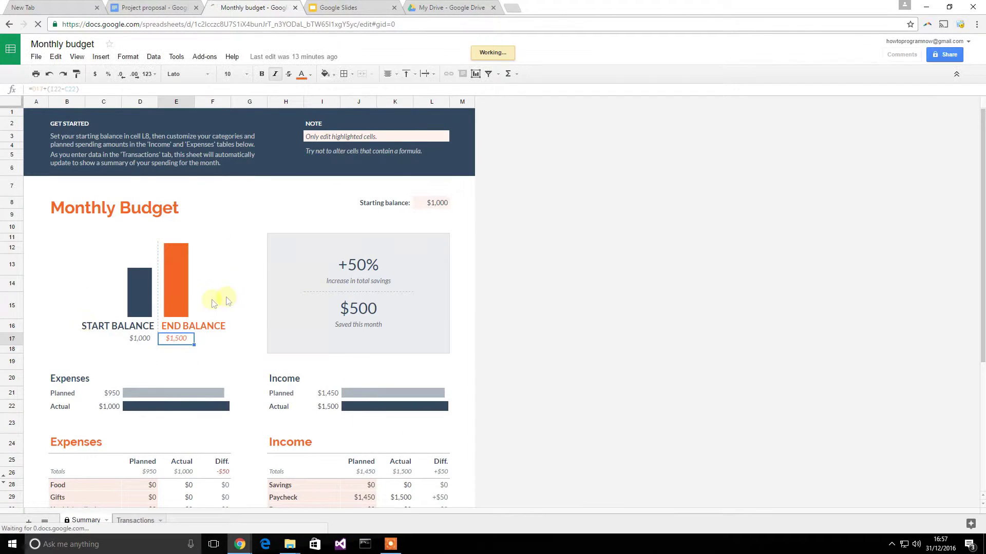
{"action": "left_click", "coordinate": [135, 520]}
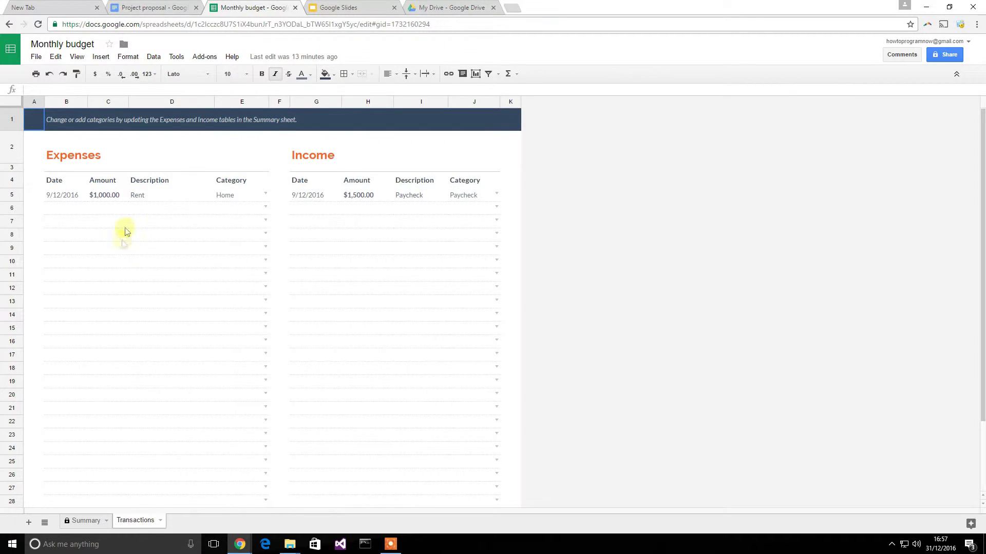
Step: Select the Rent, $1,000.00 and date cells in row 5, and browse the Add-ons menu
{"action": "left_click", "coordinate": [147, 199]}
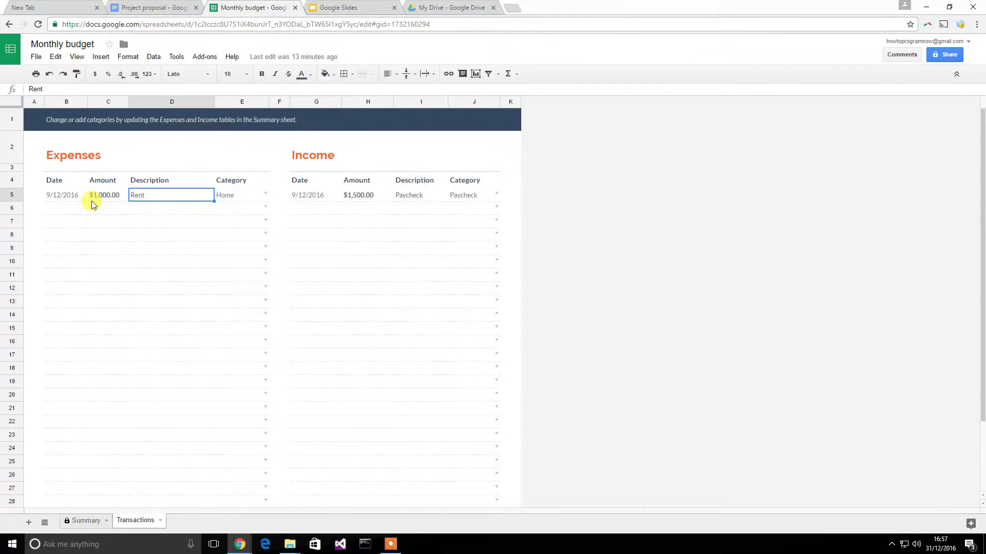
{"action": "left_click", "coordinate": [93, 198]}
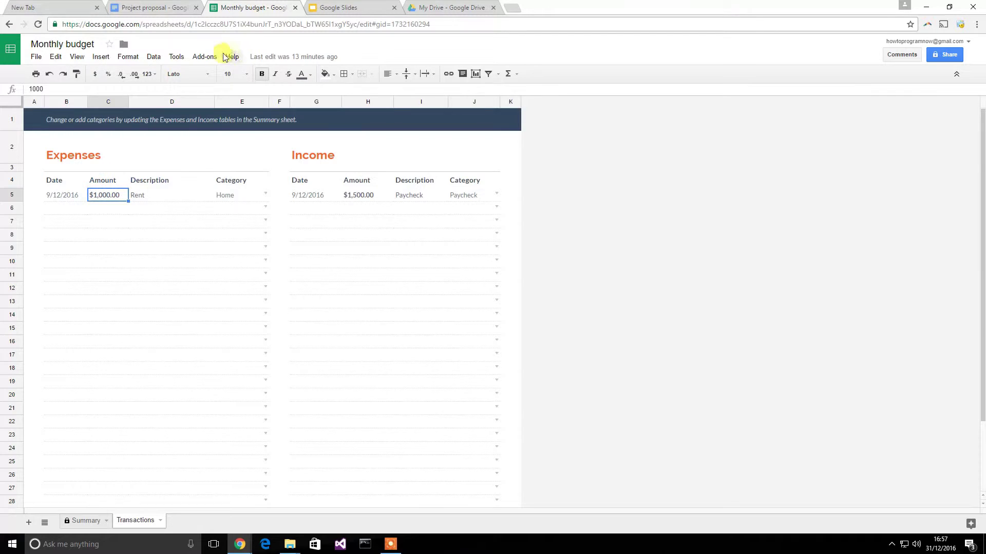
{"action": "left_click", "coordinate": [199, 60]}
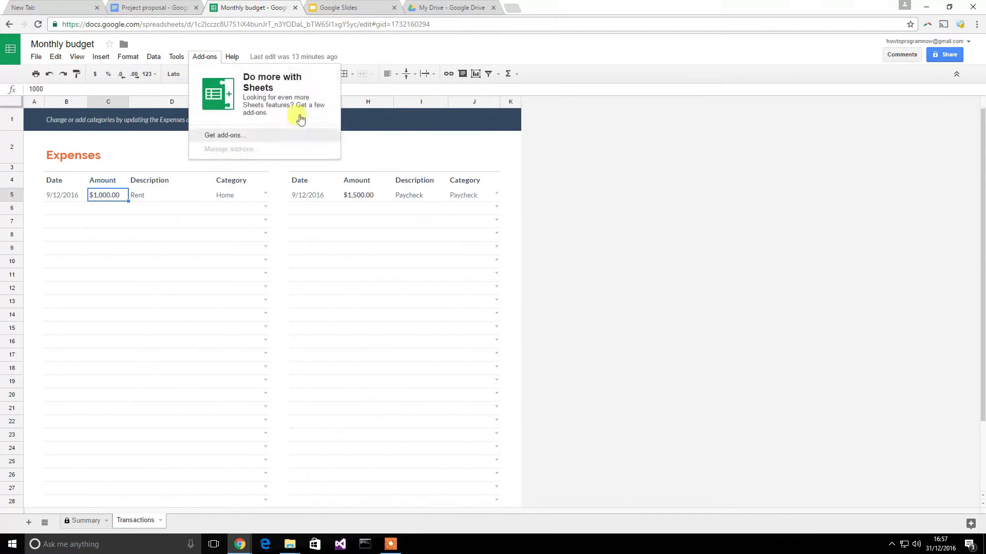
{"action": "left_click", "coordinate": [57, 198]}
{"action": "key", "text": "ctrl+Tab"}
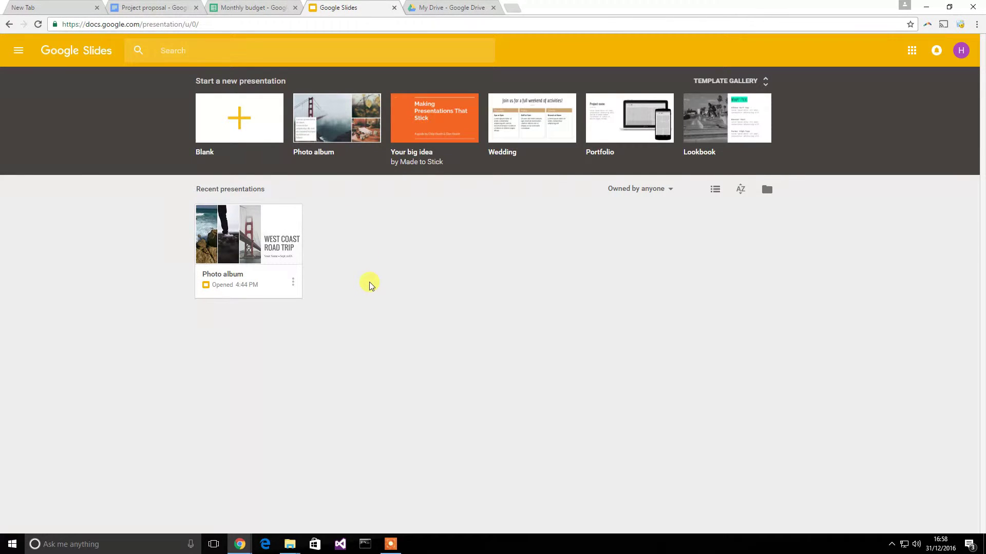
{"action": "left_click", "coordinate": [277, 249]}
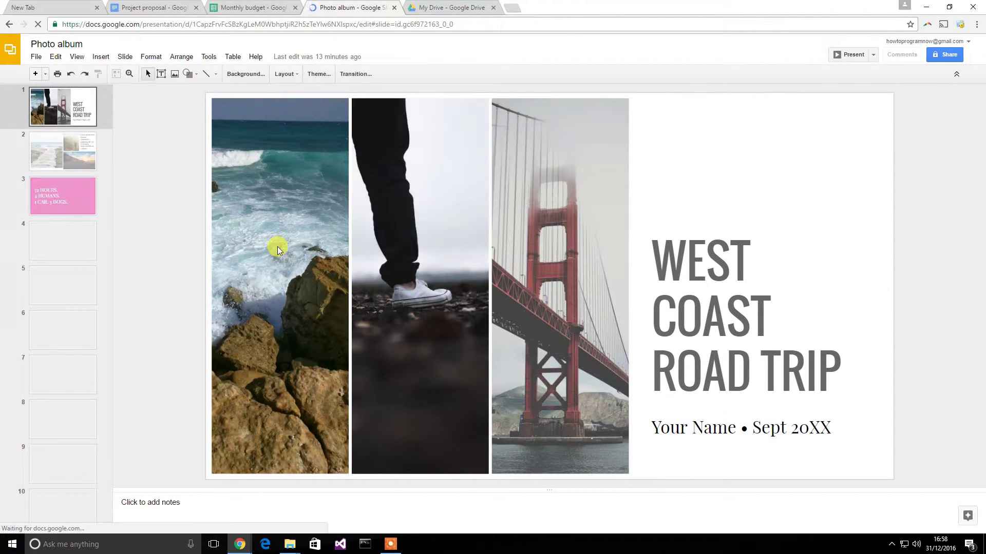
{"action": "left_click", "coordinate": [373, 74]}
{"action": "left_click", "coordinate": [919, 124]}
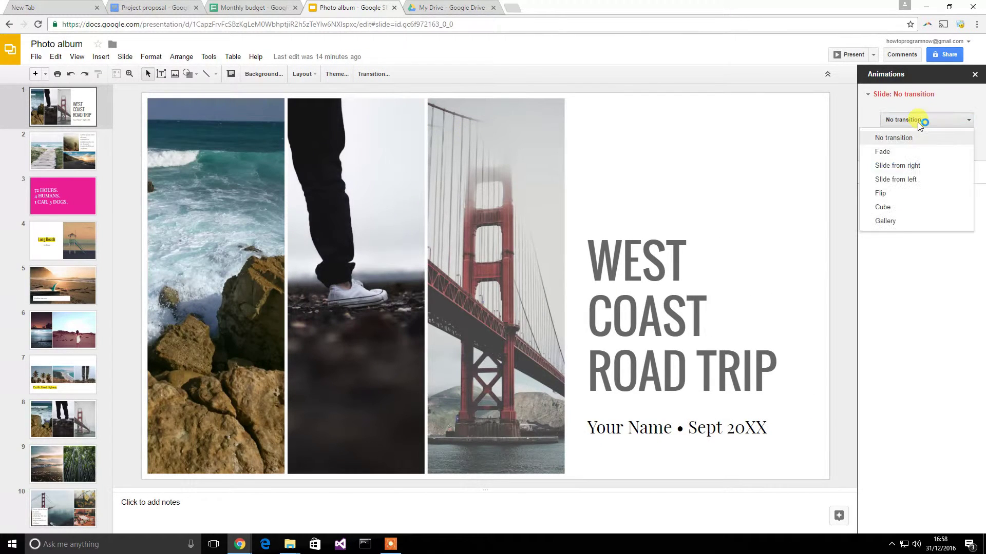
{"action": "left_click", "coordinate": [919, 121]}
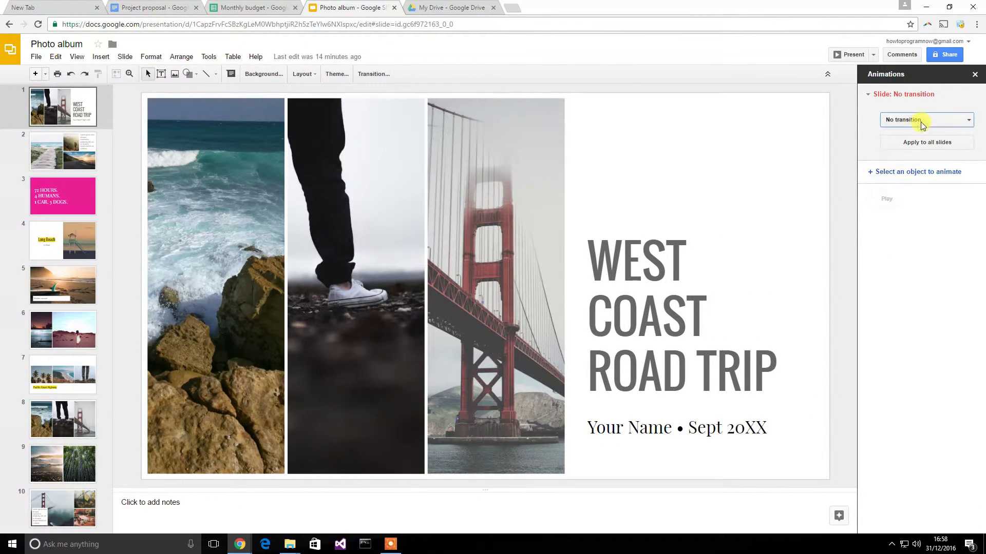
{"action": "left_click", "coordinate": [974, 74]}
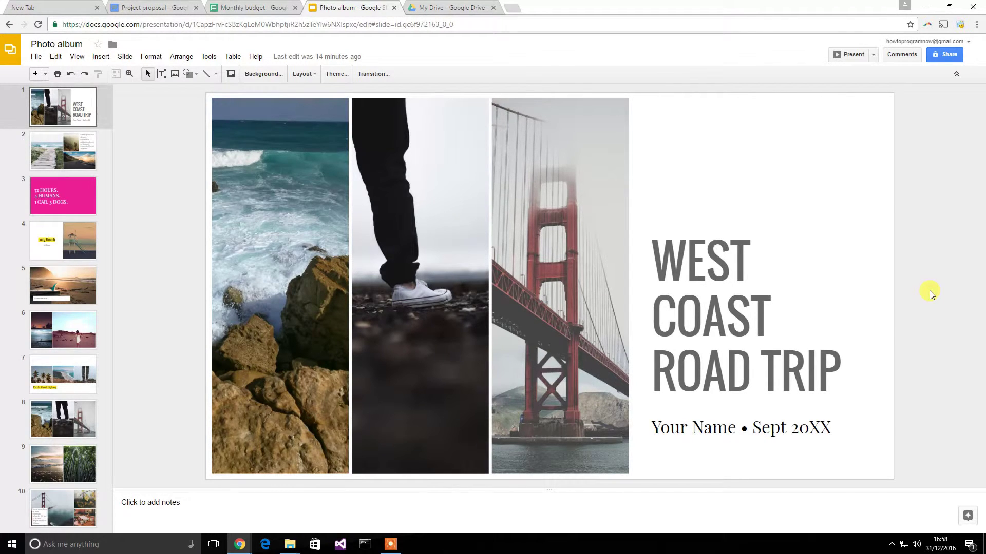
Step: Present the Photo album from Long Beach to Malibu sunset using the laser pointer, then exit
{"action": "key", "text": "ctrl+F5"}
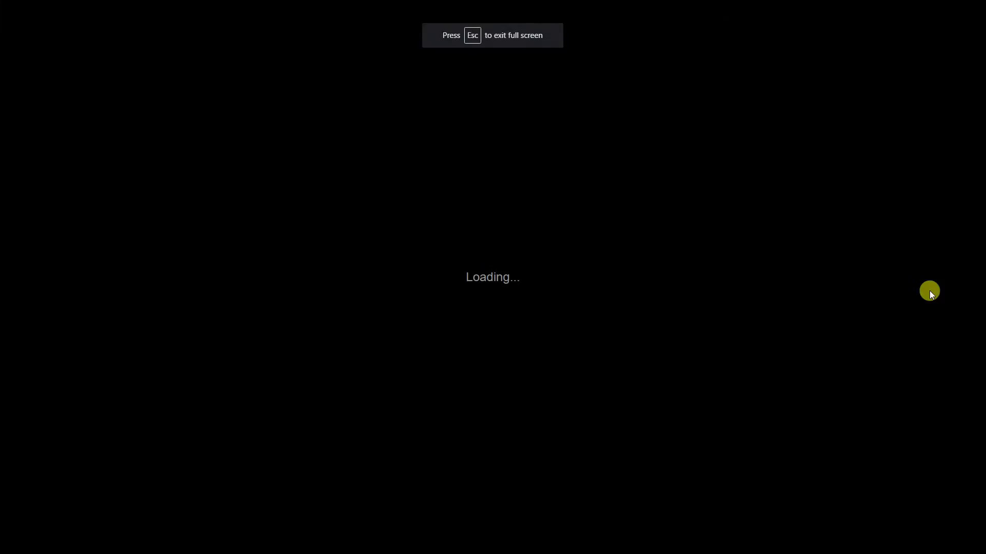
{"action": "key", "text": "Right"}
{"action": "key", "text": "Right"}
{"action": "key", "text": "Right"}
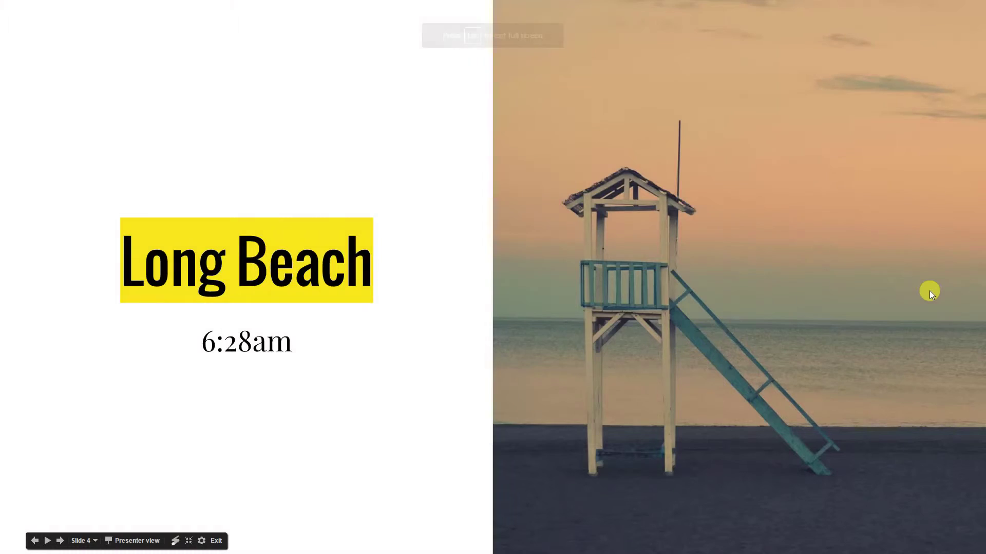
{"action": "left_click", "coordinate": [175, 540]}
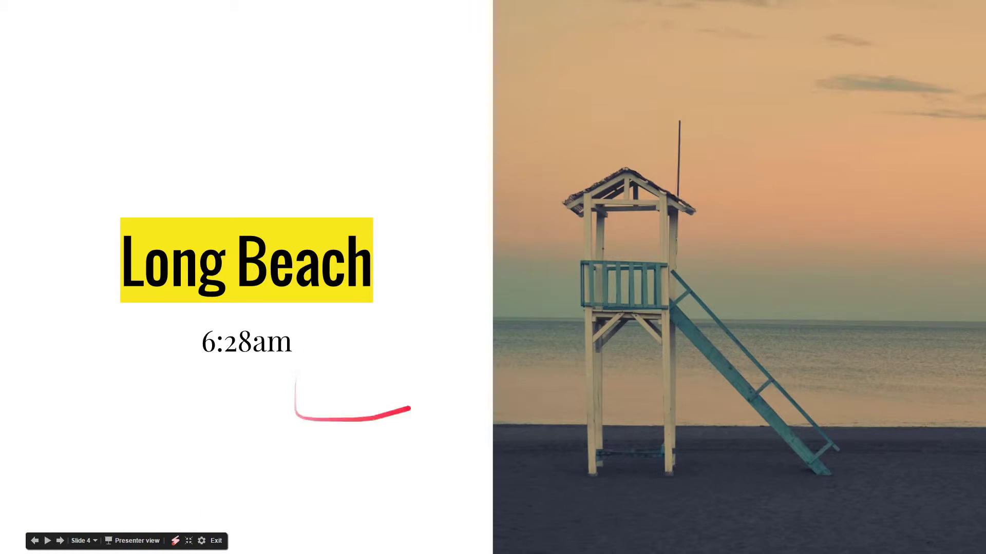
{"action": "left_click", "coordinate": [265, 367]}
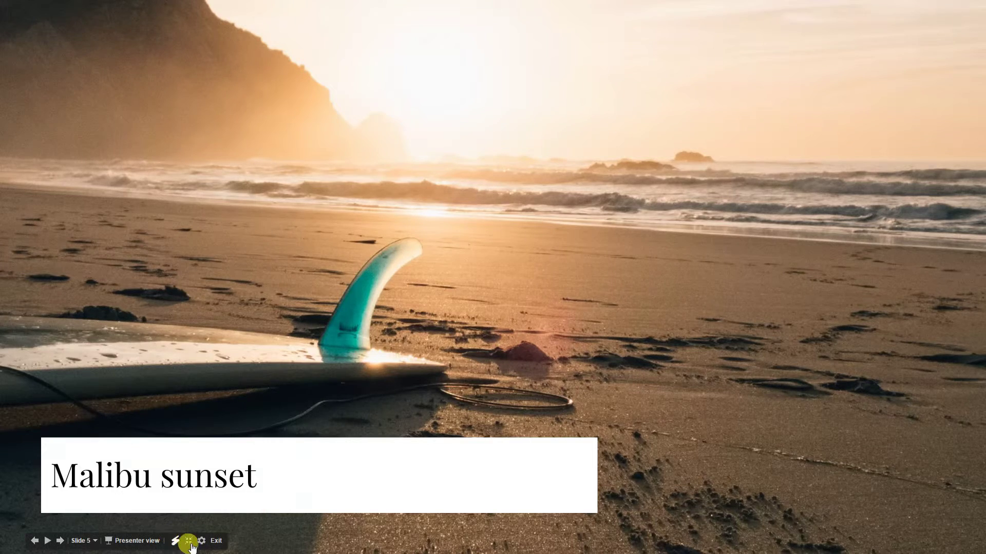
{"action": "left_click", "coordinate": [216, 540]}
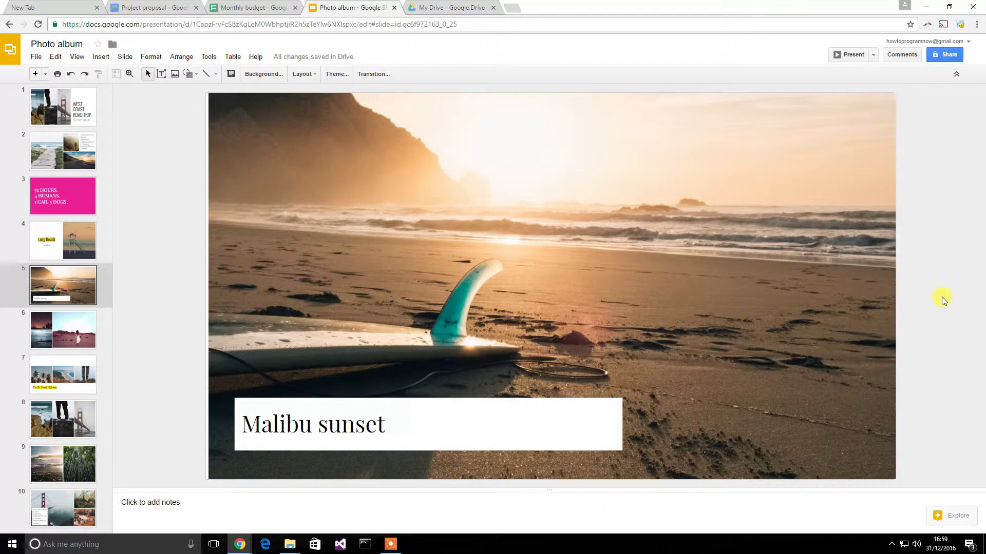
Step: In My Drive, clear the Project proposal selection and drag-select all four files
{"action": "left_click", "coordinate": [434, 8]}
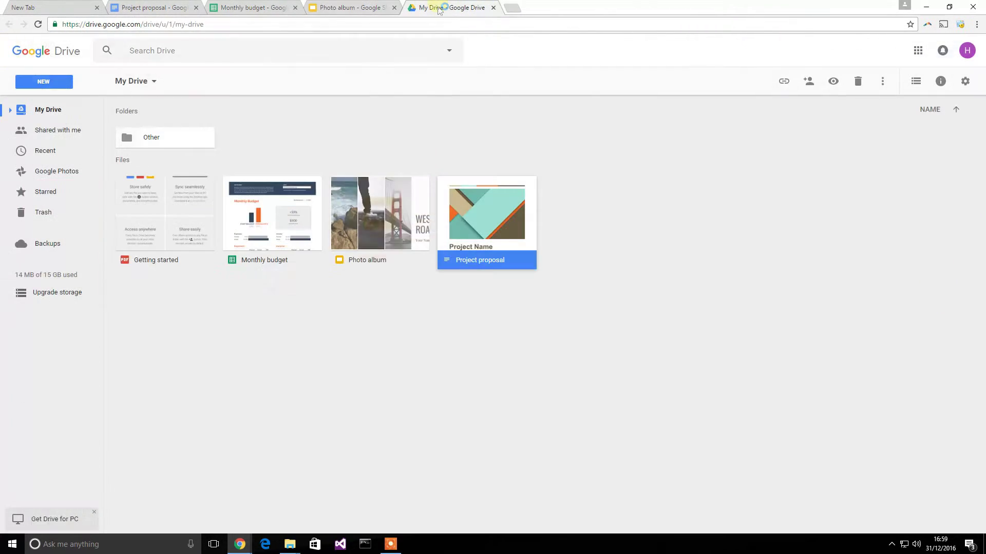
{"action": "left_click", "coordinate": [345, 345]}
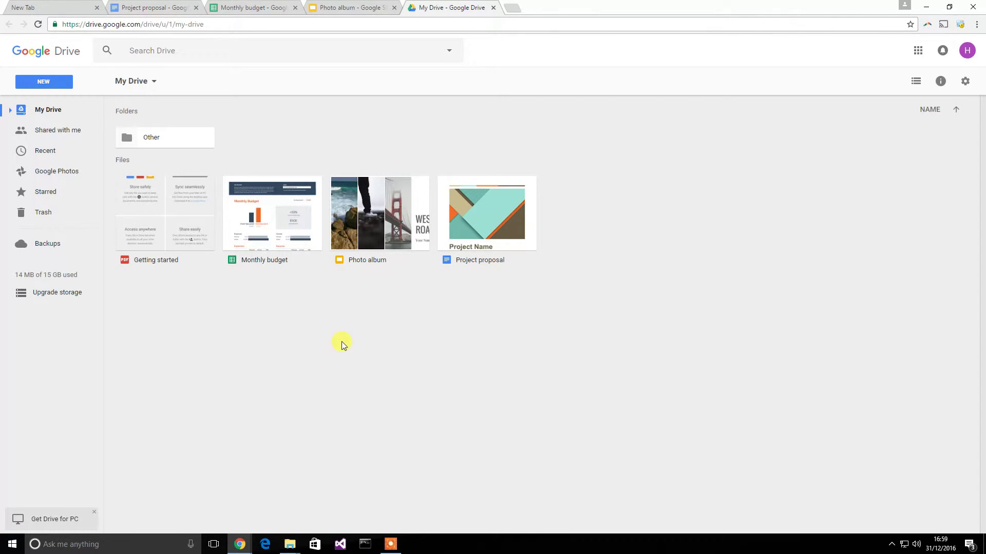
{"action": "left_click_drag", "start_coordinate": [608, 368], "coordinate": [260, 331]}
{"action": "left_click_drag", "start_coordinate": [585, 322], "coordinate": [269, 364]}
Step: From the Google search page, open Google Docs through the Google apps grid's More list
{"action": "left_click", "coordinate": [77, 7]}
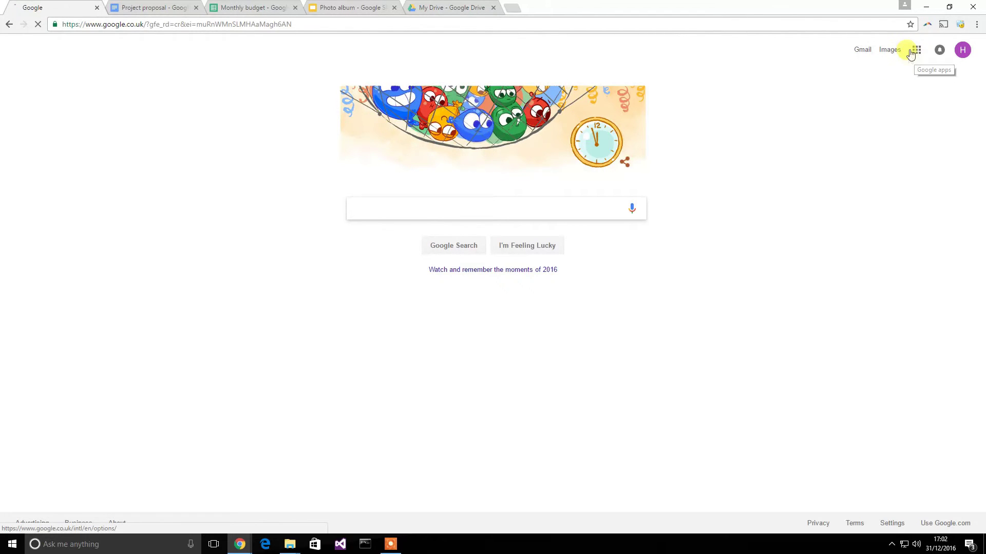
{"action": "left_click", "coordinate": [914, 53]}
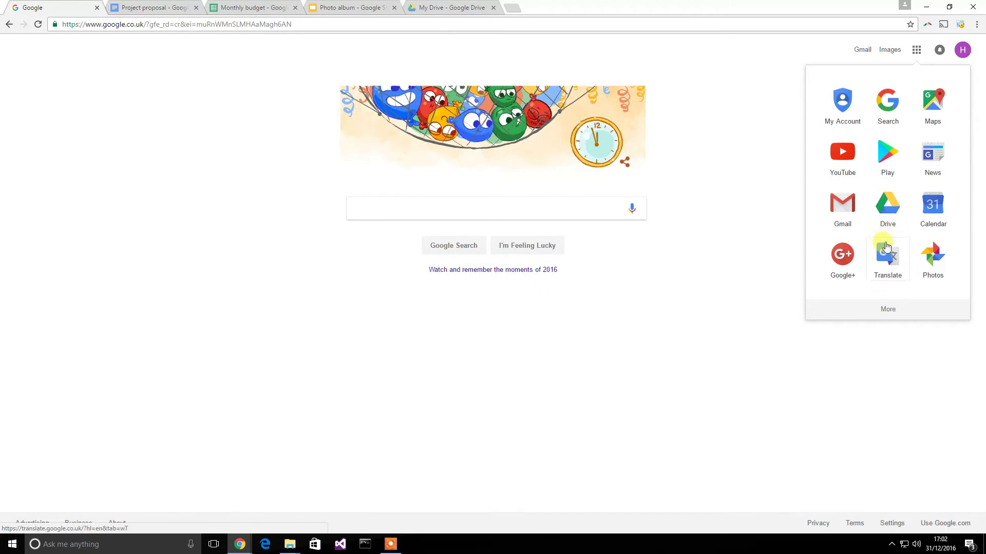
{"action": "left_click", "coordinate": [880, 308]}
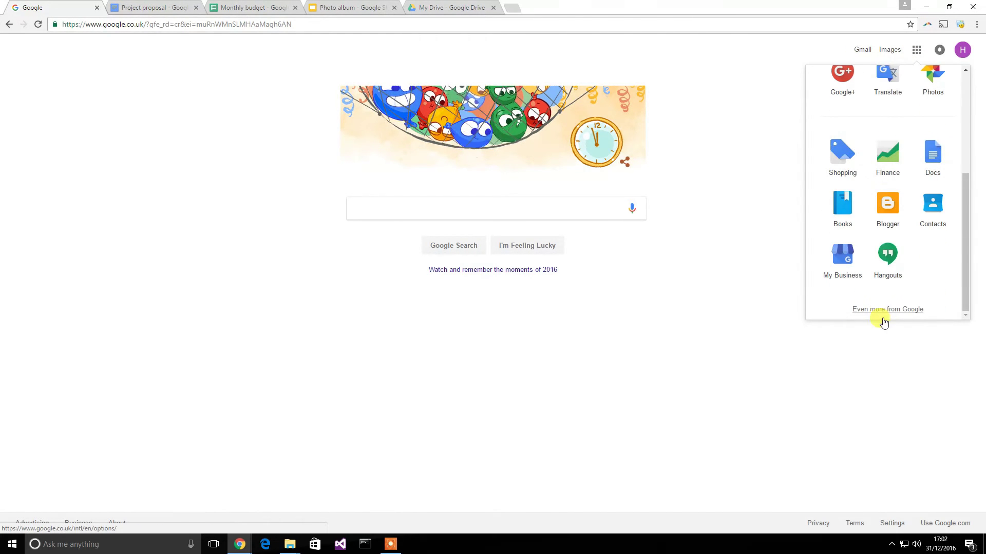
{"action": "left_click", "coordinate": [936, 175]}
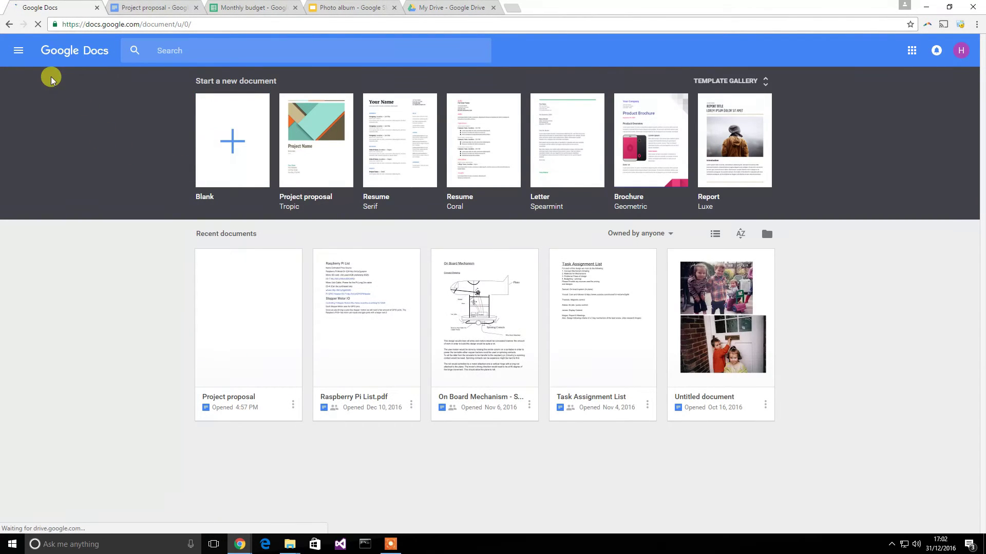
Step: Visit Google Sheets via the navigation drawer, return to Docs, then open Google Slides
{"action": "left_click", "coordinate": [17, 51]}
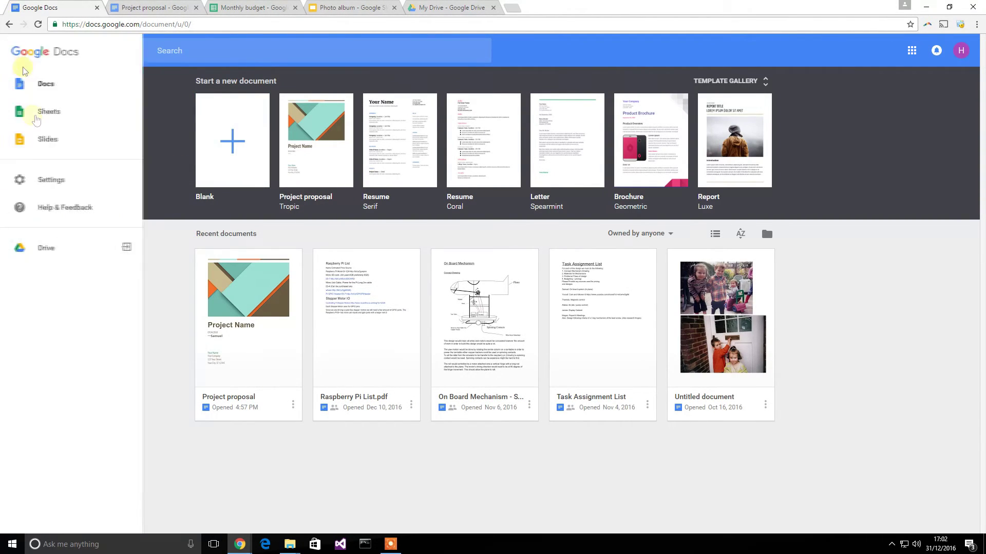
{"action": "left_click", "coordinate": [62, 114]}
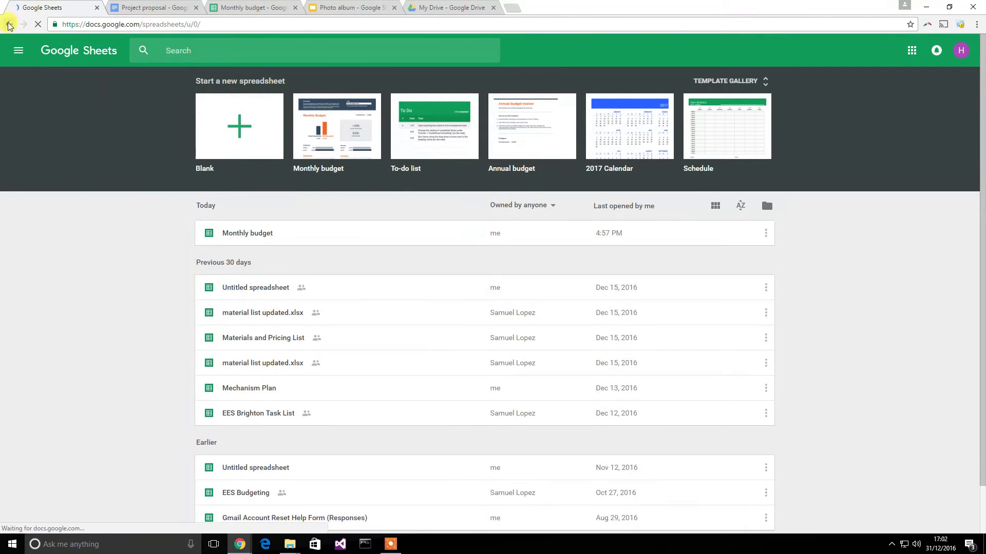
{"action": "left_click", "coordinate": [9, 24]}
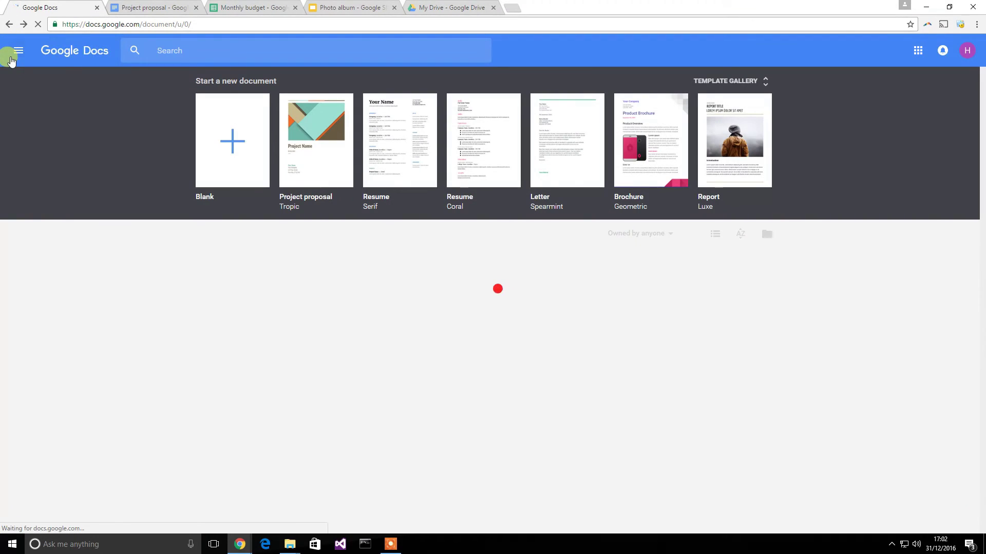
{"action": "left_click", "coordinate": [16, 51]}
{"action": "left_click", "coordinate": [39, 144]}
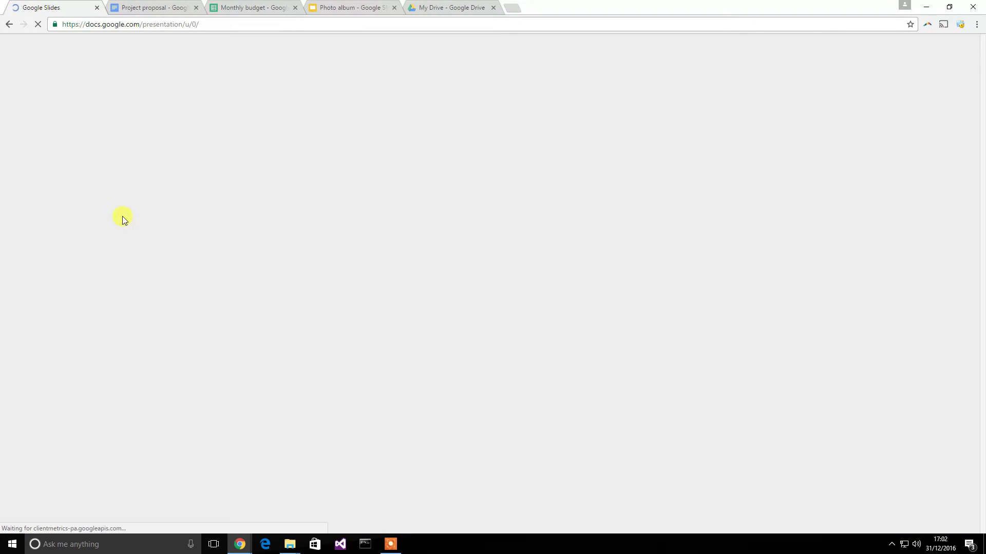